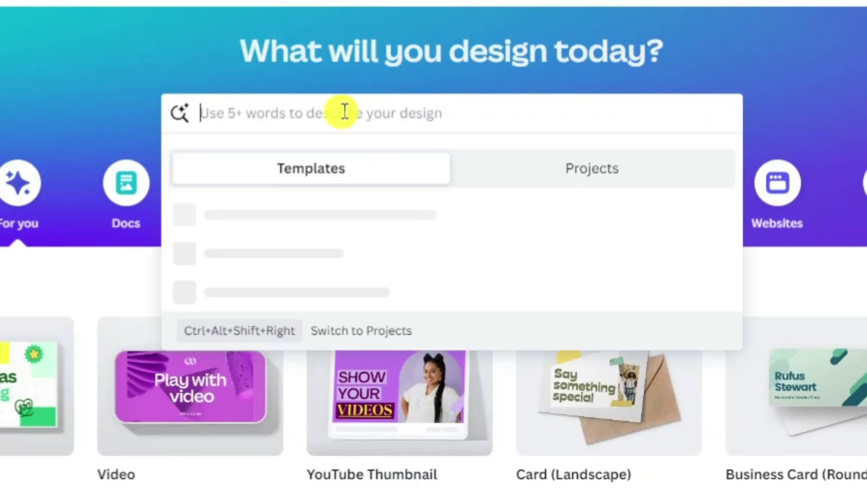
Search the templates for "animated social media" and create a blank Animated Social Media design.
text(animated socia)
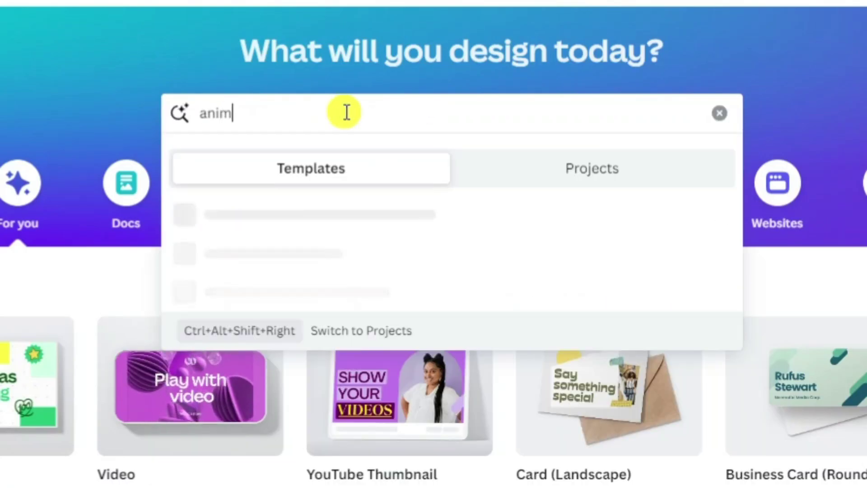
text(l media)
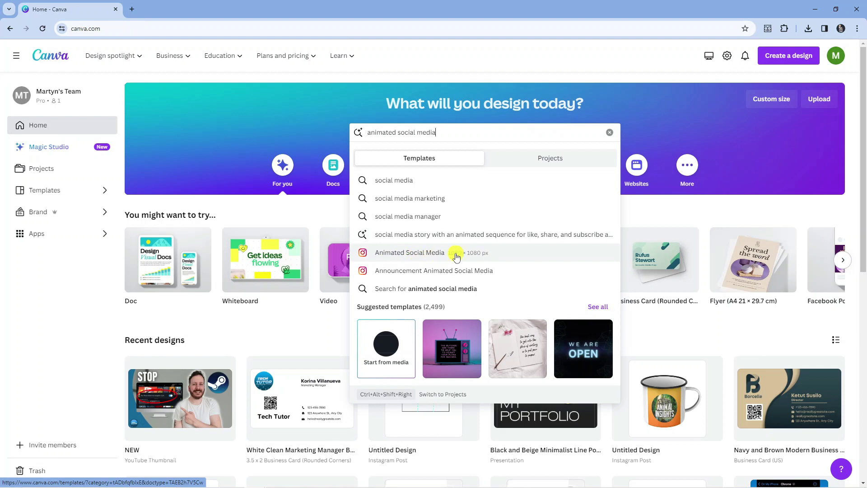
click(412, 252)
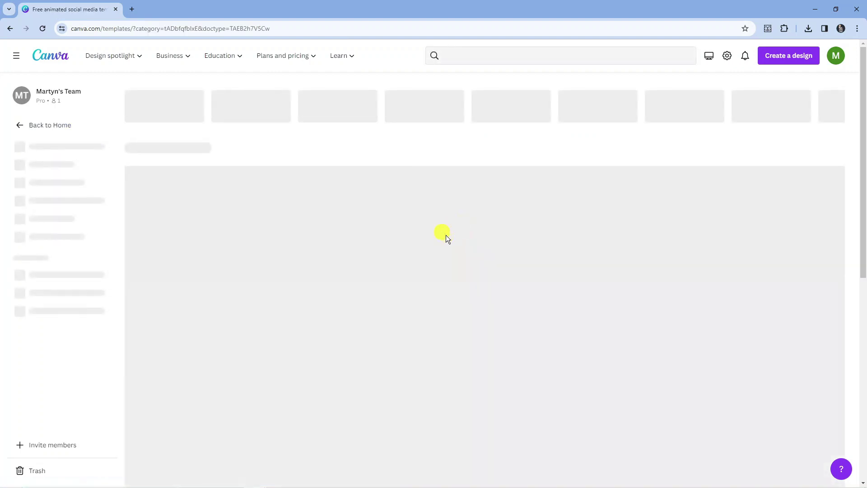
scroll(484, 243, down, 3)
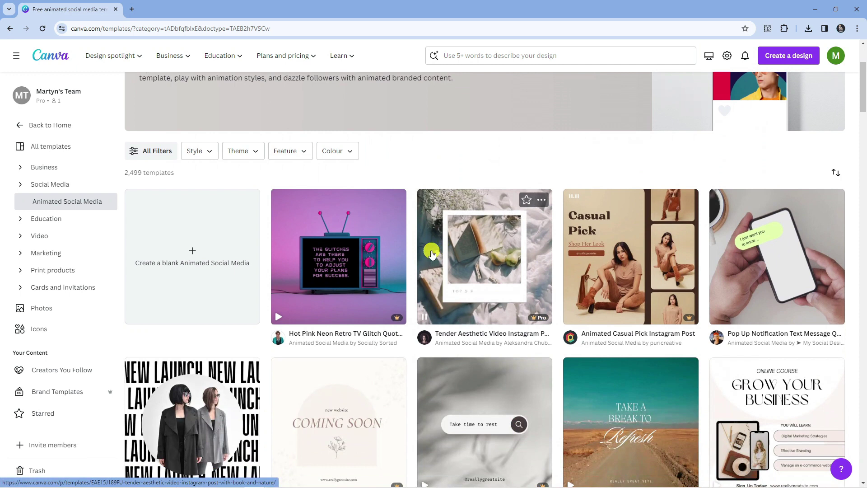
click(214, 256)
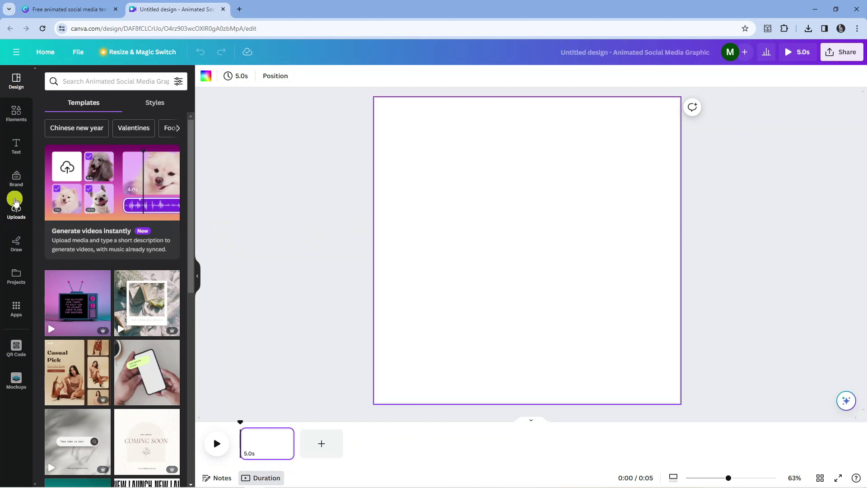
Place the uploaded "Family where life begins and love never ends" image on the first page and enlarge it to fill the page.
click(18, 213)
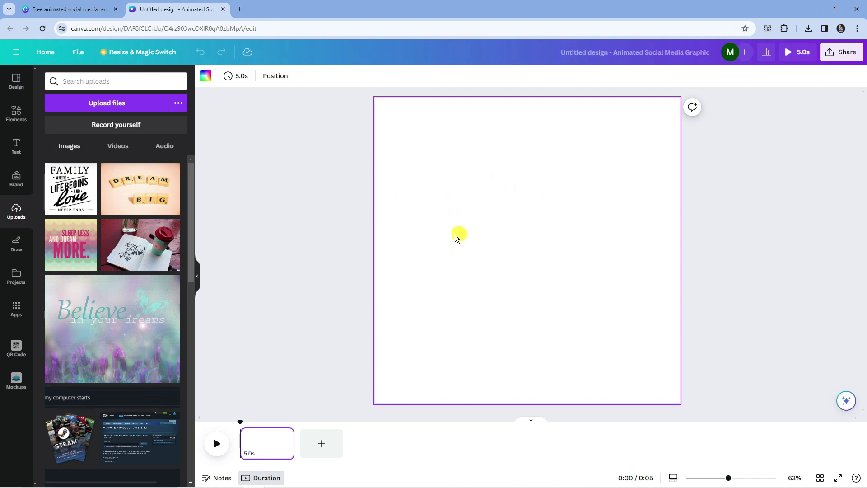
drag(521, 204, 465, 153)
drag(587, 310, 681, 396)
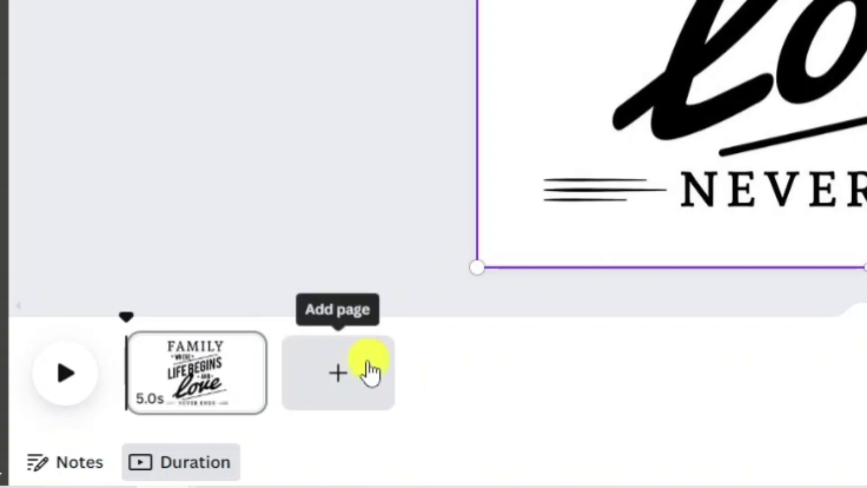
Add a second page and place the uploaded "Dream Big" image on it, enlarged from the page's upper-left corner to cover the page.
click(336, 442)
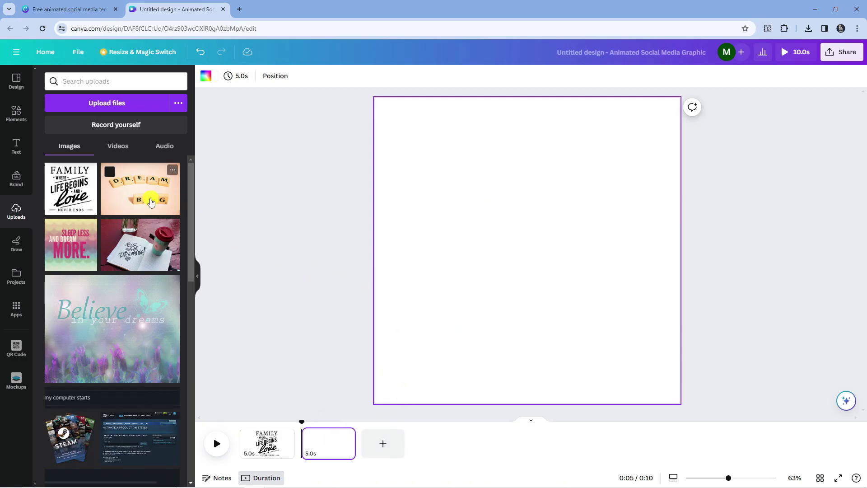
click(169, 204)
drag(472, 221, 424, 138)
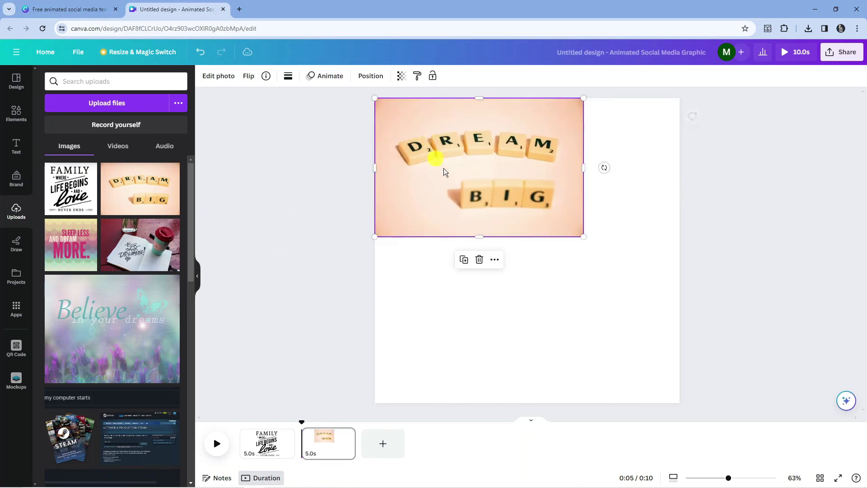
drag(583, 236, 601, 348)
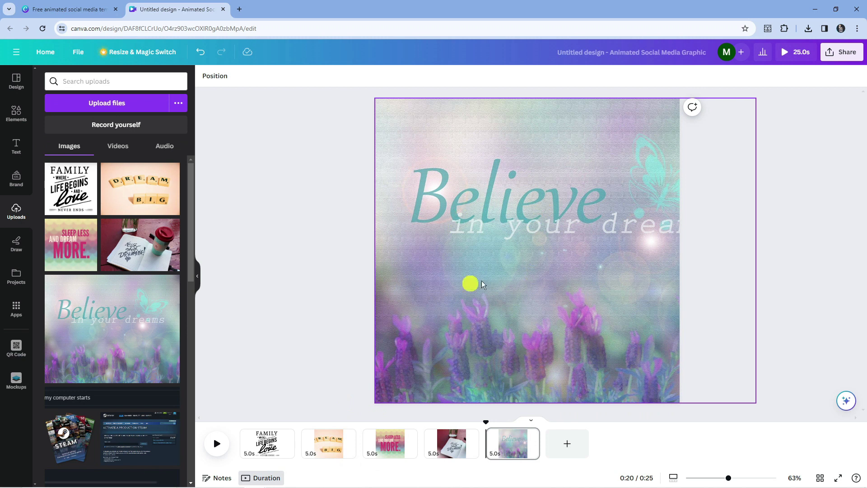
Look through the five pages of the design one by one to check their images.
click(334, 440)
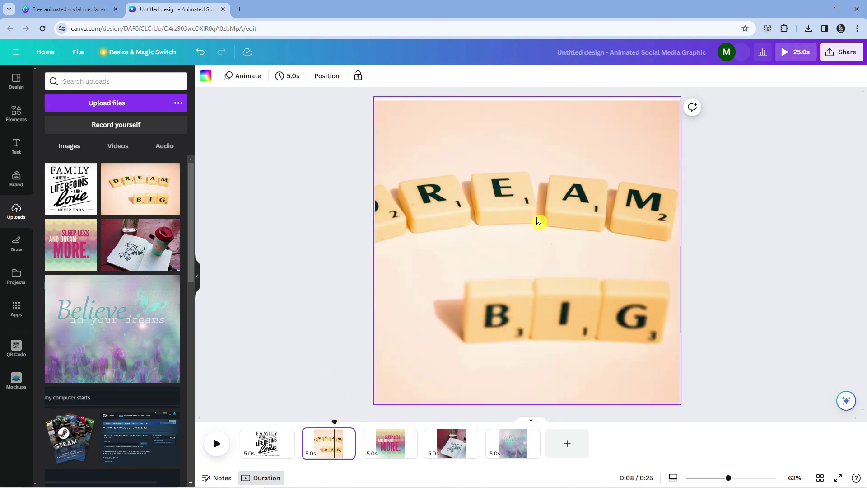
click(274, 438)
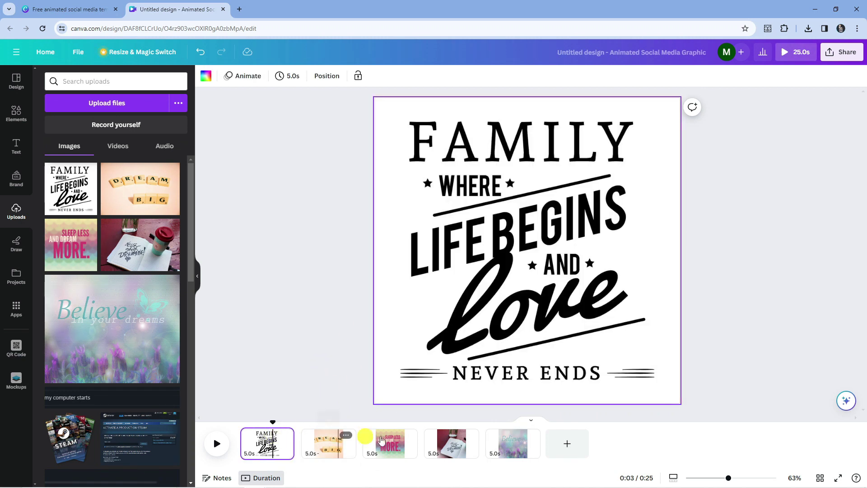
click(396, 440)
click(457, 452)
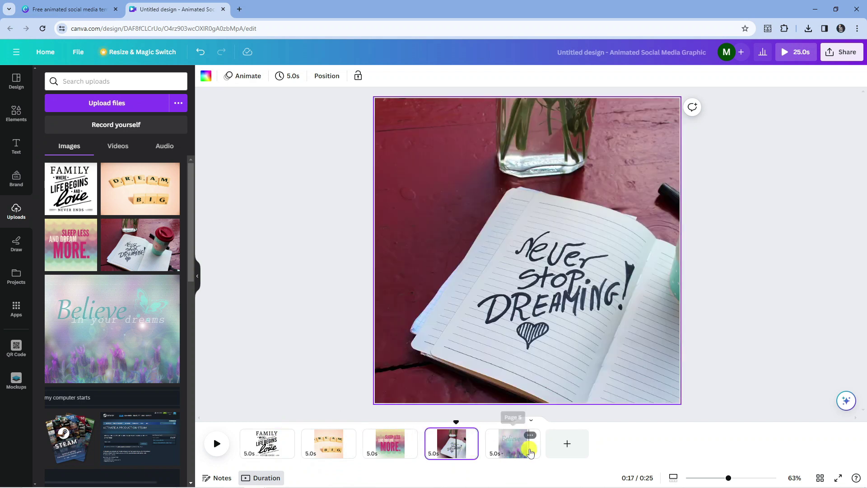
click(520, 443)
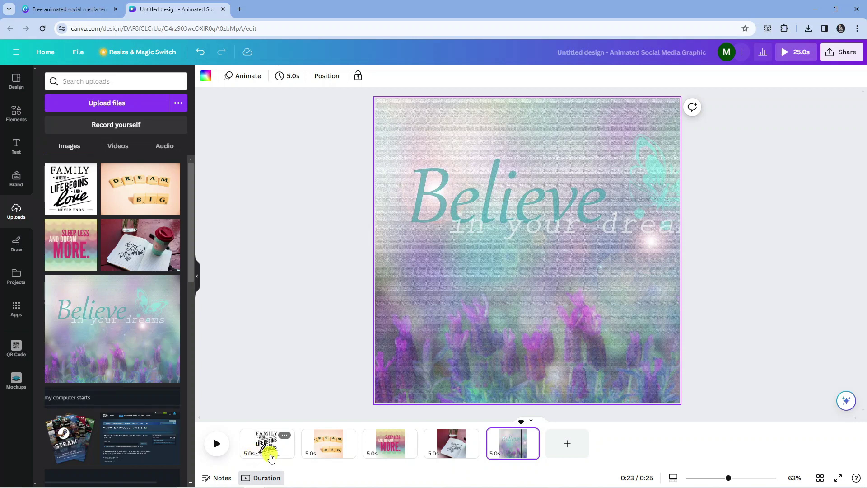
Set the first page's timing to 0.5 seconds and apply it to all pages.
click(267, 449)
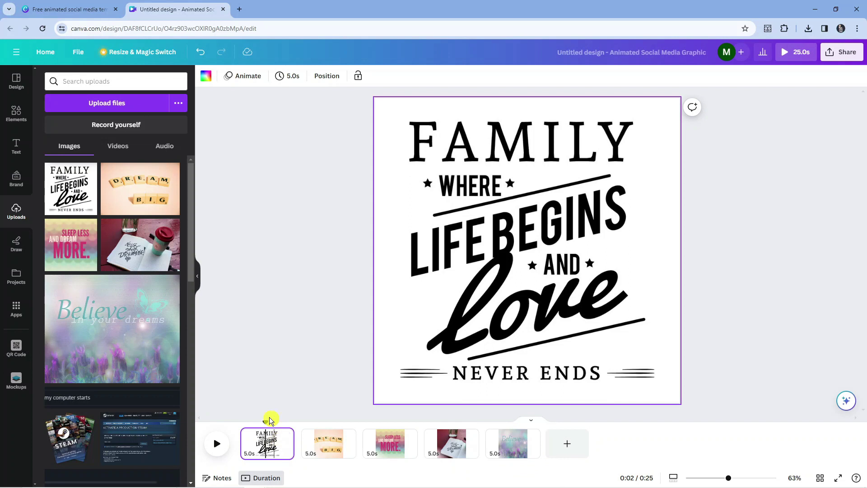
click(286, 77)
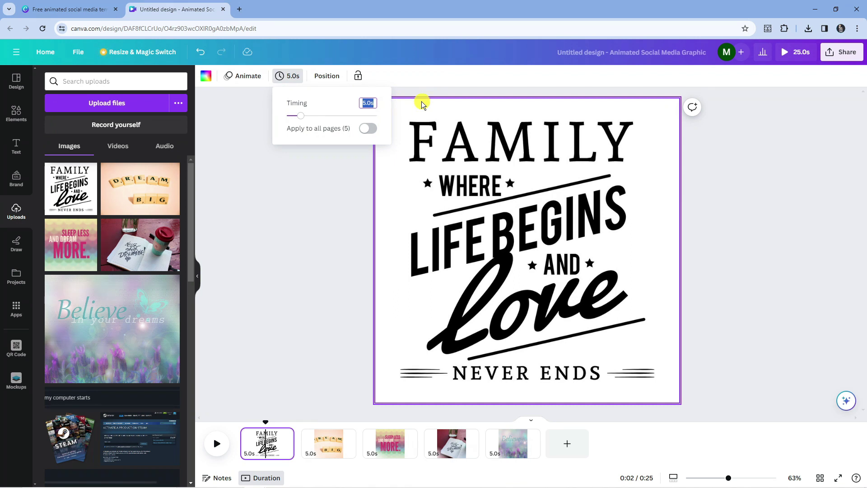
key(BackSpace)
text(.5)
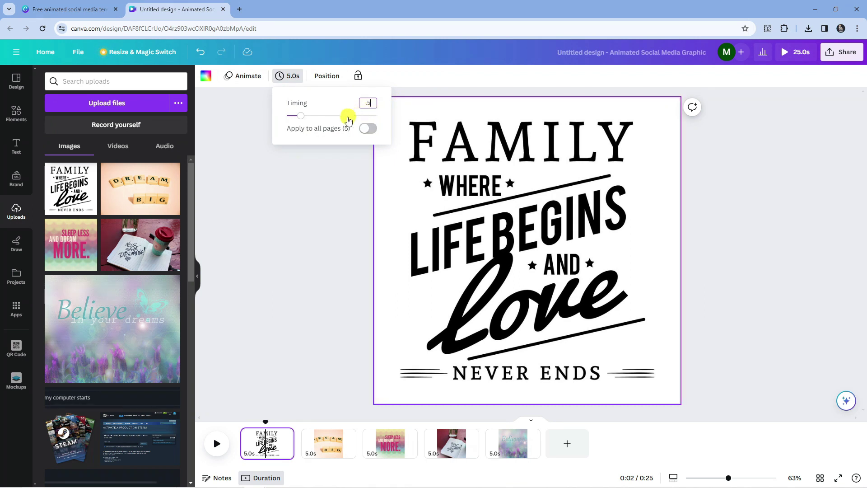
click(365, 129)
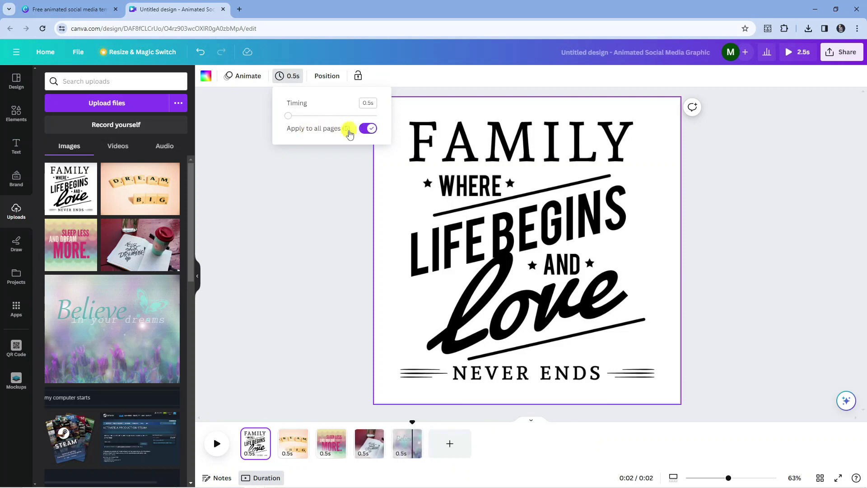
click(342, 166)
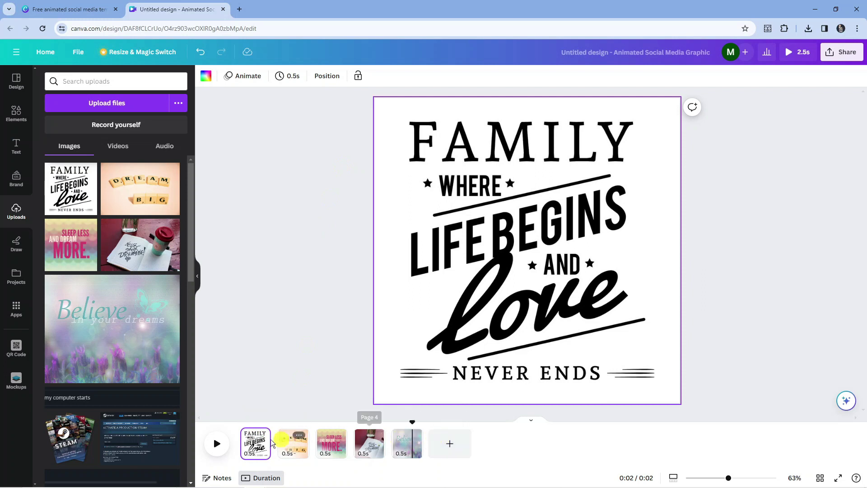
Play the animation from the first page to preview how the images change, and stop the playback.
click(255, 443)
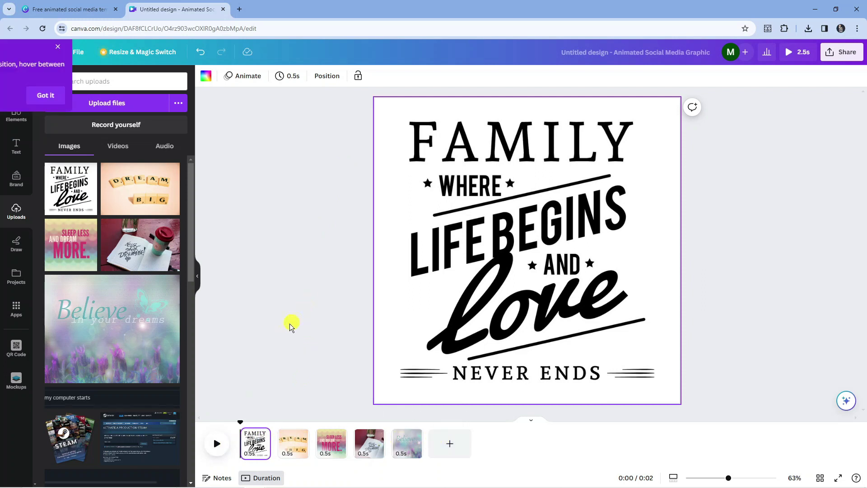
click(214, 446)
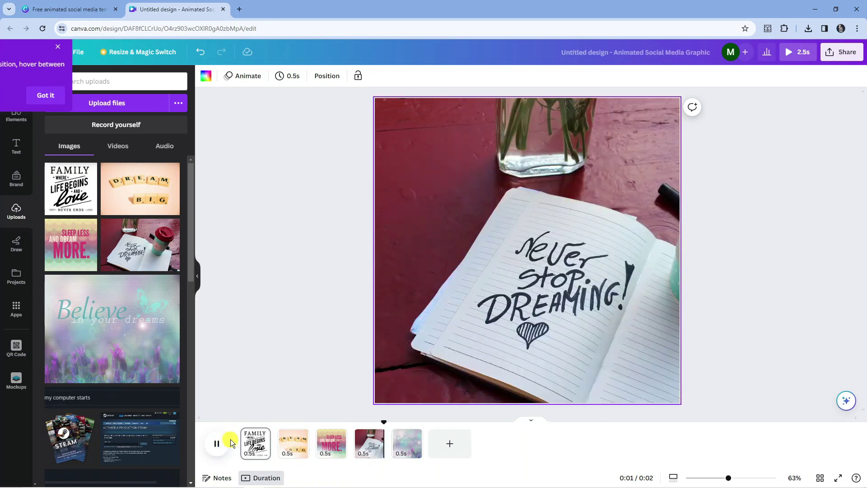
click(225, 444)
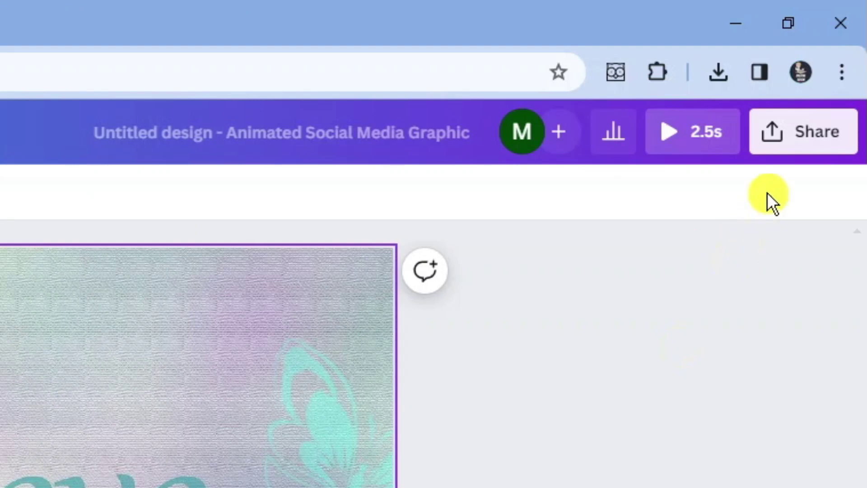
Download all pages of the design as a GIF, and open the downloaded Untitled design.gif to check the animation before closing it.
click(784, 138)
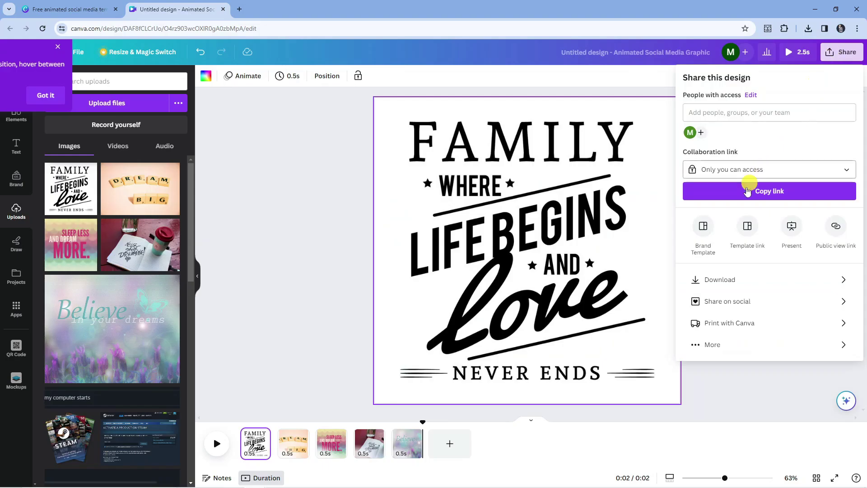
click(722, 279)
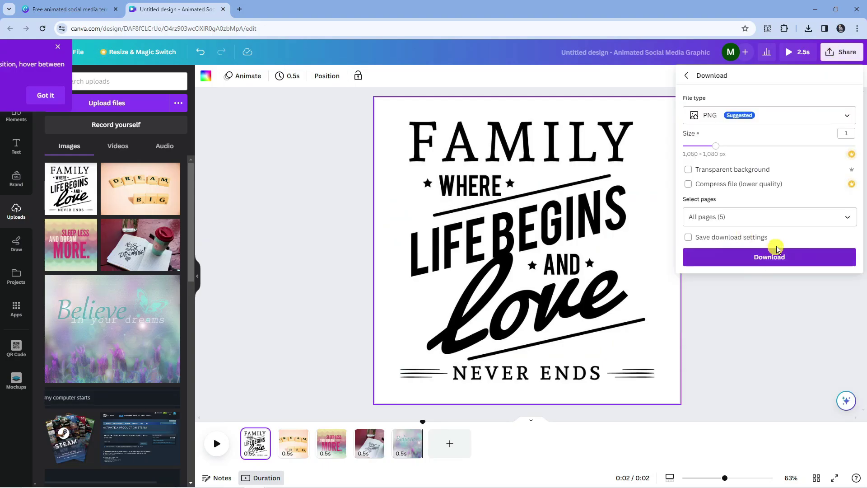
click(749, 119)
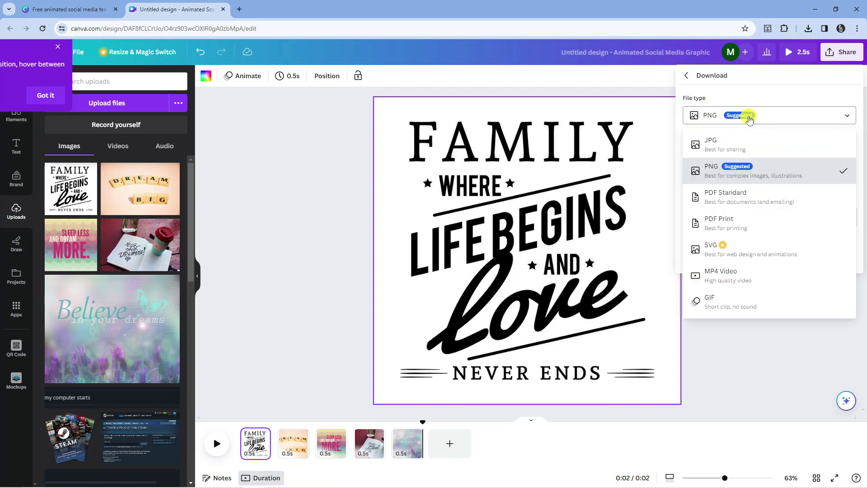
click(726, 298)
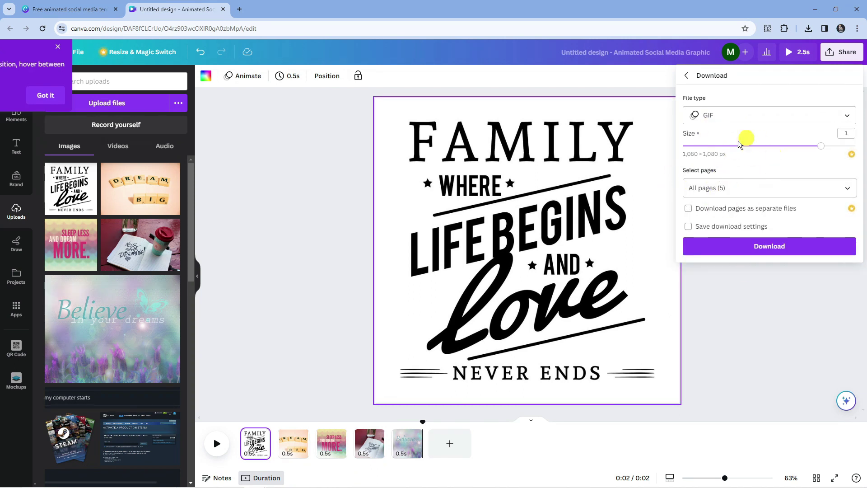
click(751, 248)
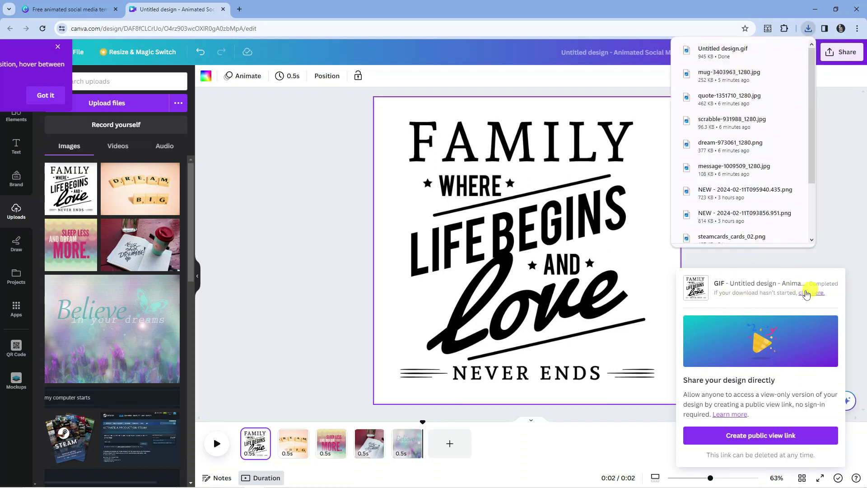
click(718, 47)
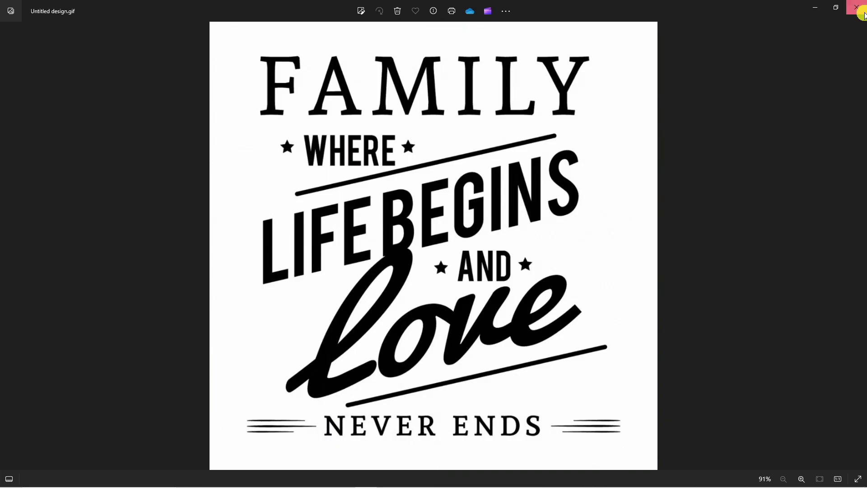
click(862, 14)
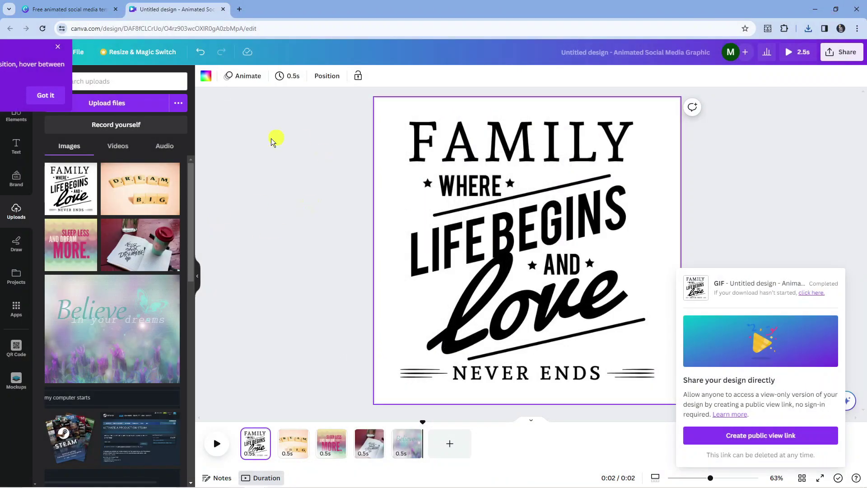